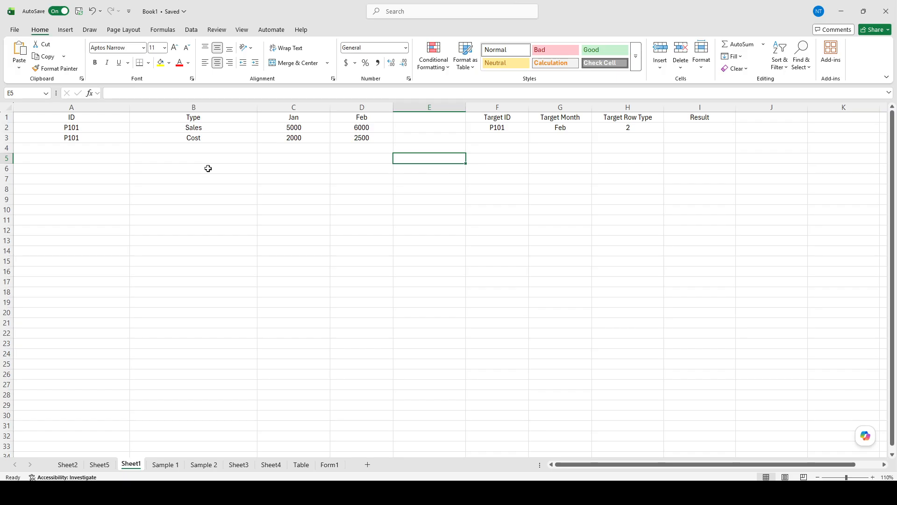
# Bold the ID, Type, Jan and Feb headers in A1:D1 of the data table.
pyautogui.click(77, 120)
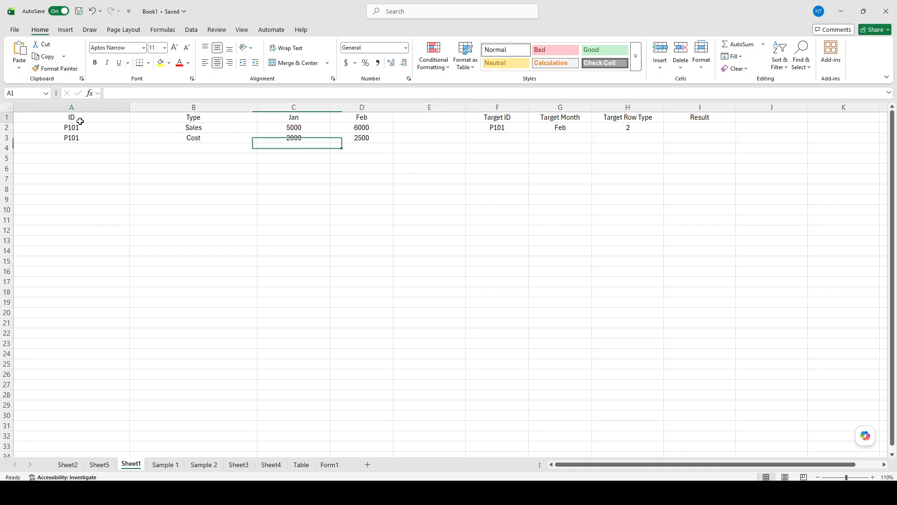
pyautogui.click(192, 119)
pyautogui.hotkey('ctrl', 'b')
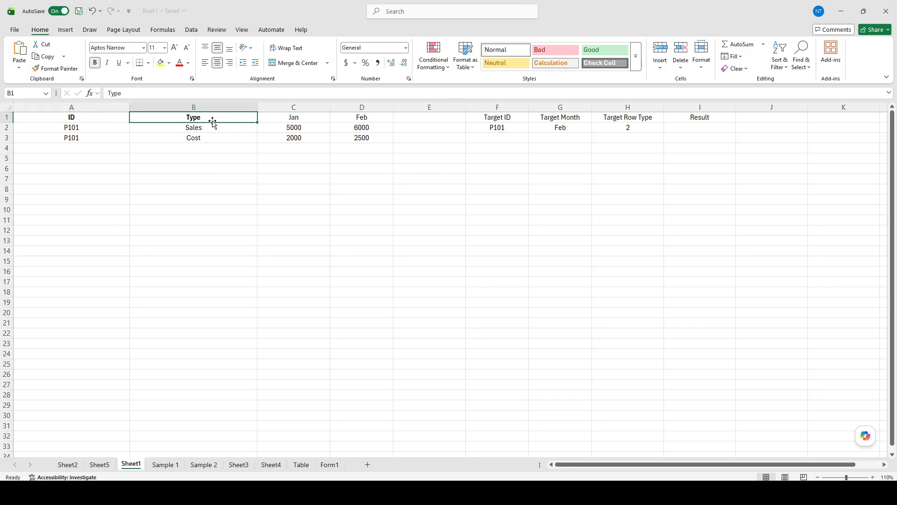
pyautogui.click(295, 116)
pyautogui.hotkey('ctrl', 'b')
pyautogui.click(362, 117)
pyautogui.hotkey('ctrl', 'b')
pyautogui.click(423, 121)
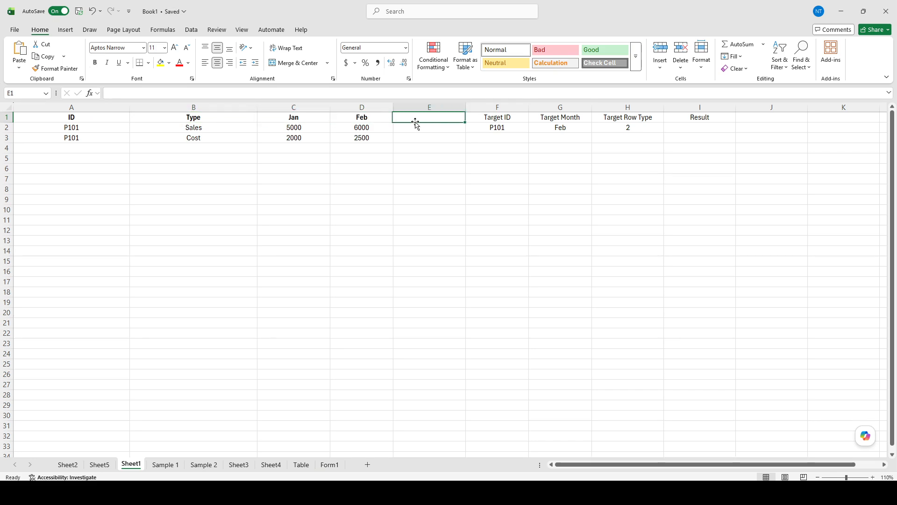
# Examine the data table's header row, the repeated IDs, and the Sales and Cost entries for each month.
pyautogui.moveTo(106, 118); pyautogui.dragTo(391, 111)
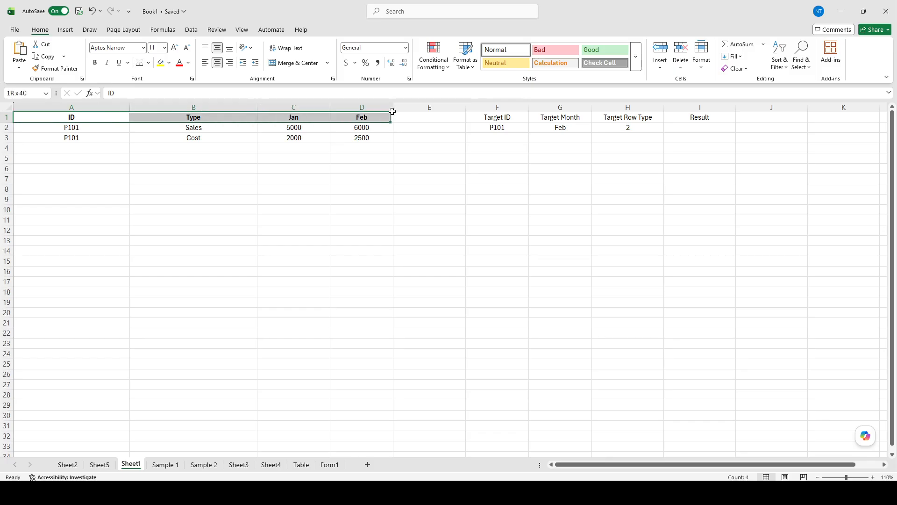
pyautogui.click(358, 148)
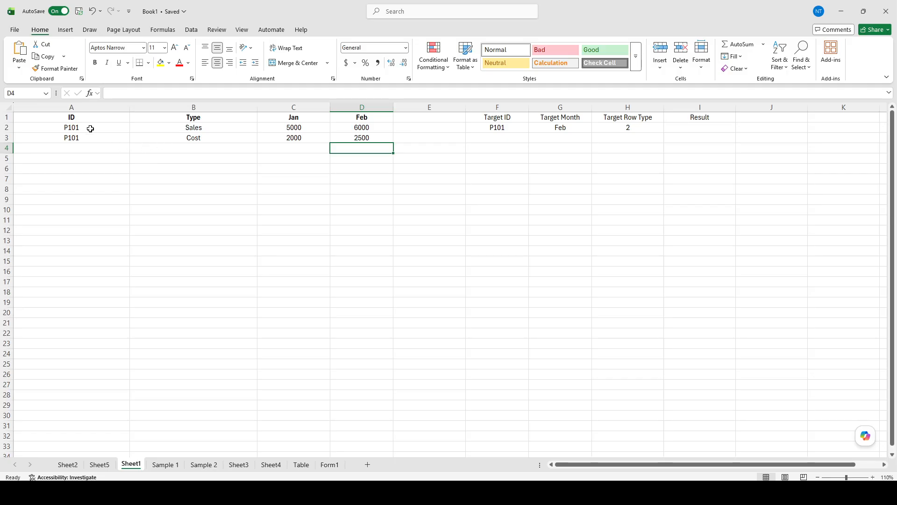
pyautogui.moveTo(90, 129); pyautogui.dragTo(87, 136)
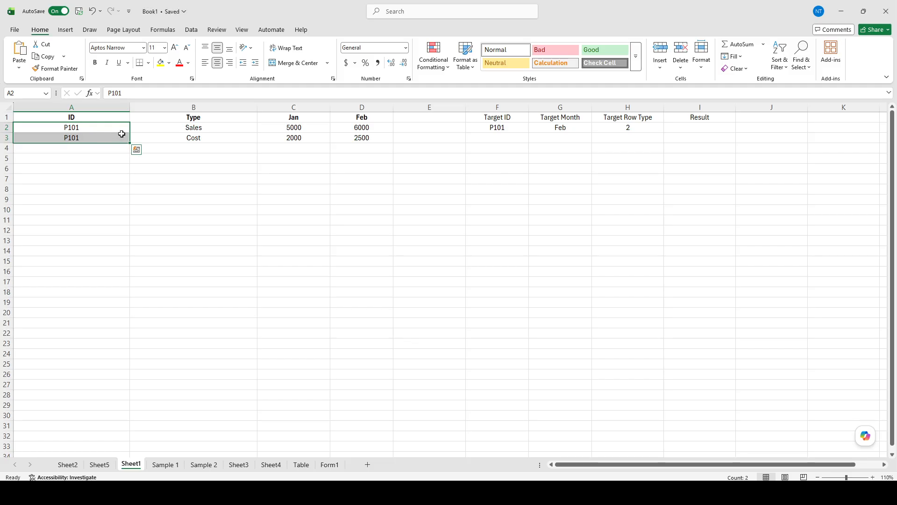
pyautogui.click(190, 127)
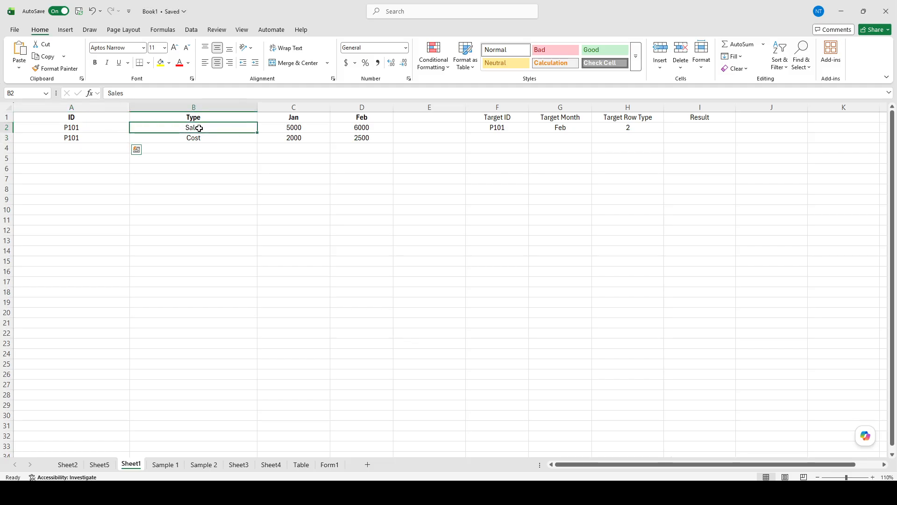
pyautogui.click(308, 128)
pyautogui.click(380, 127)
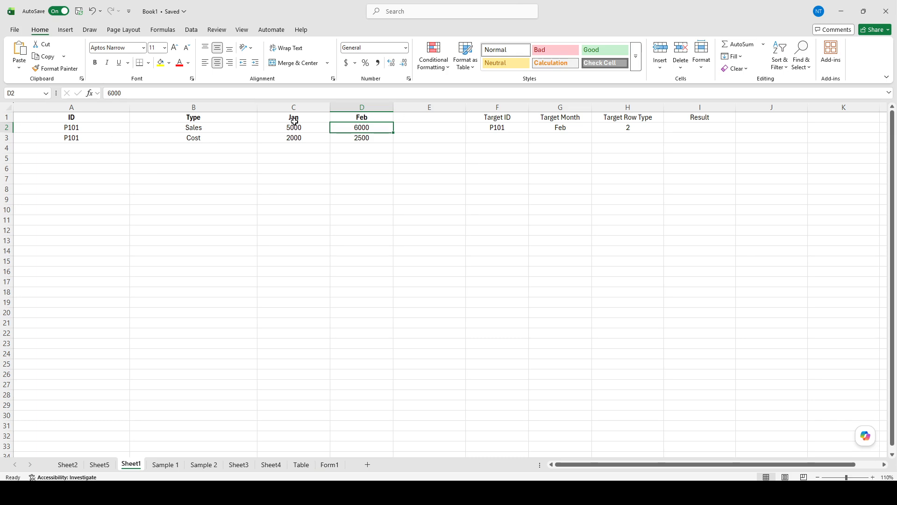
pyautogui.click(105, 140)
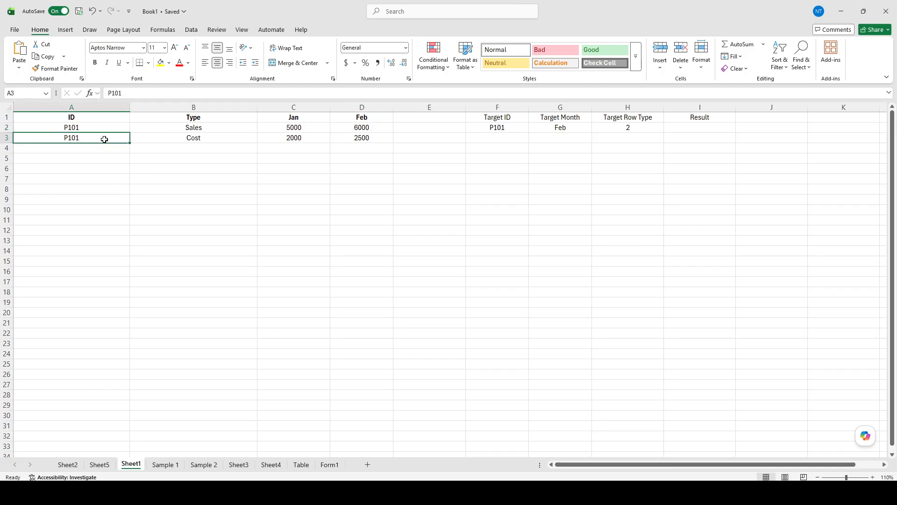
pyautogui.doubleClick(104, 140)
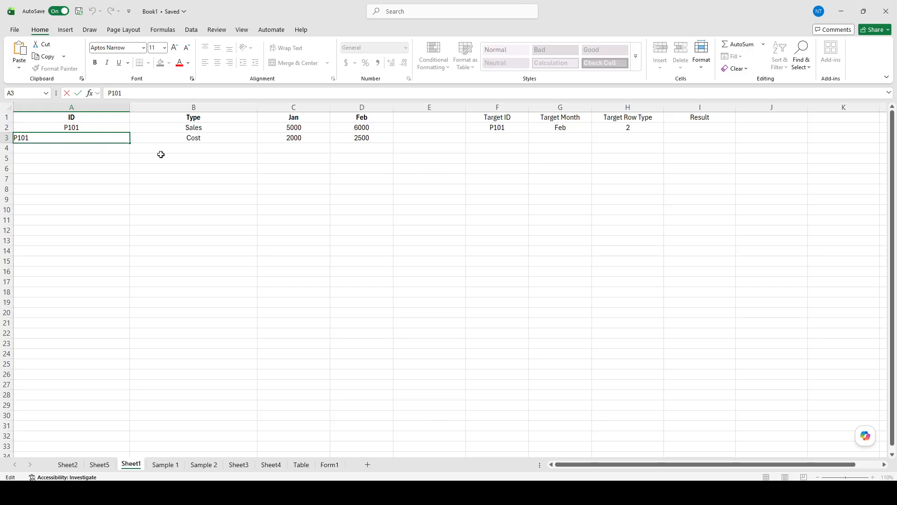
pyautogui.click(199, 156)
pyautogui.click(200, 140)
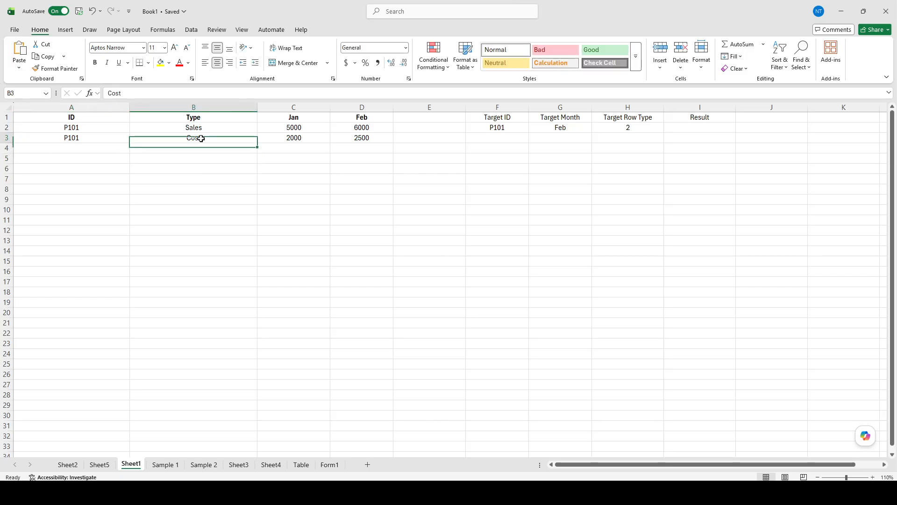
pyautogui.click(309, 138)
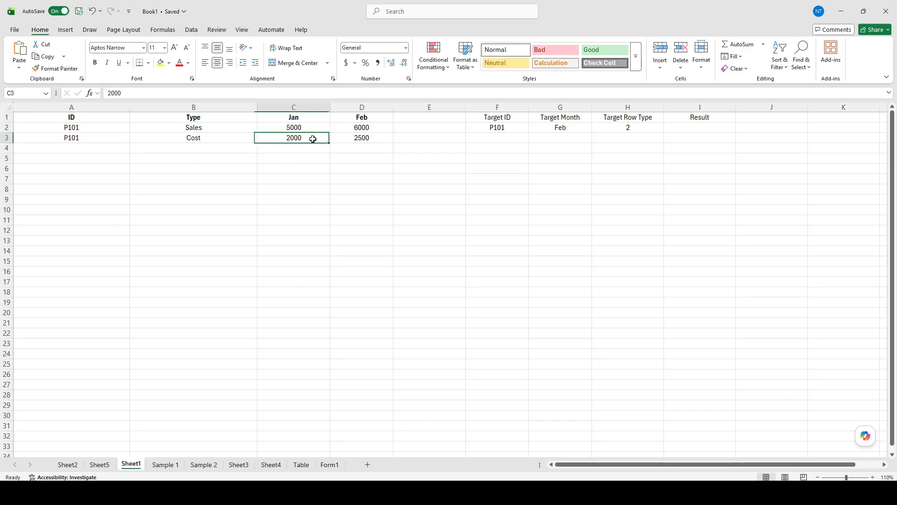
pyautogui.click(368, 137)
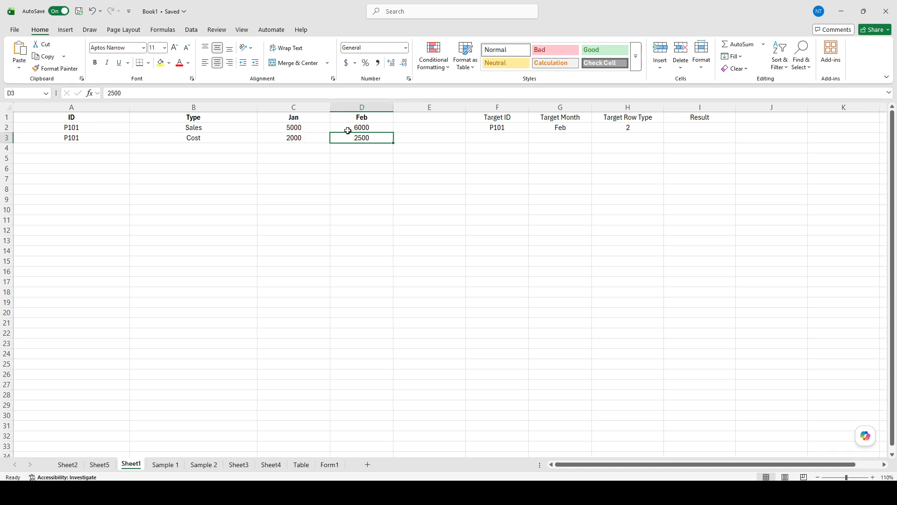
# Bold the Target ID, Target Month, Target Row Type and Result headers in F1:I1.
pyautogui.click(479, 137)
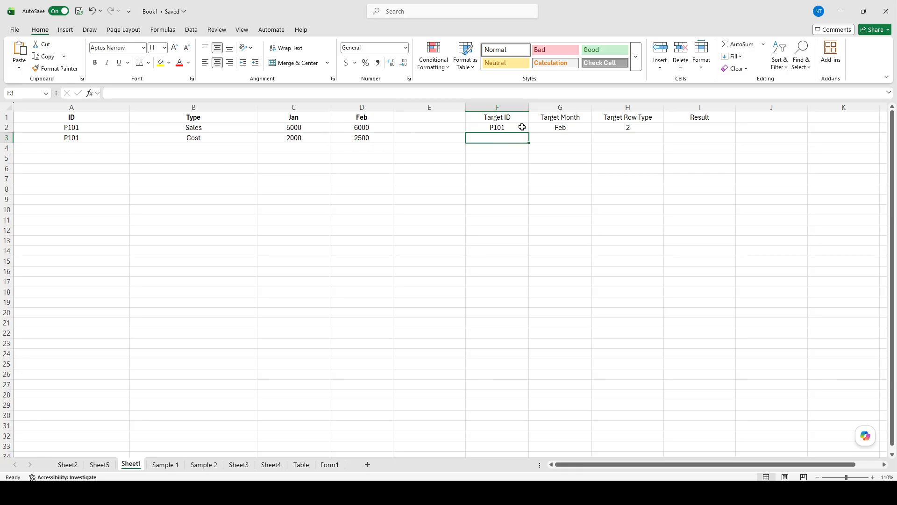
pyautogui.click(510, 118)
pyautogui.hotkey('ctrl', 'b')
pyautogui.click(567, 117)
pyautogui.hotkey('ctrl', 'b')
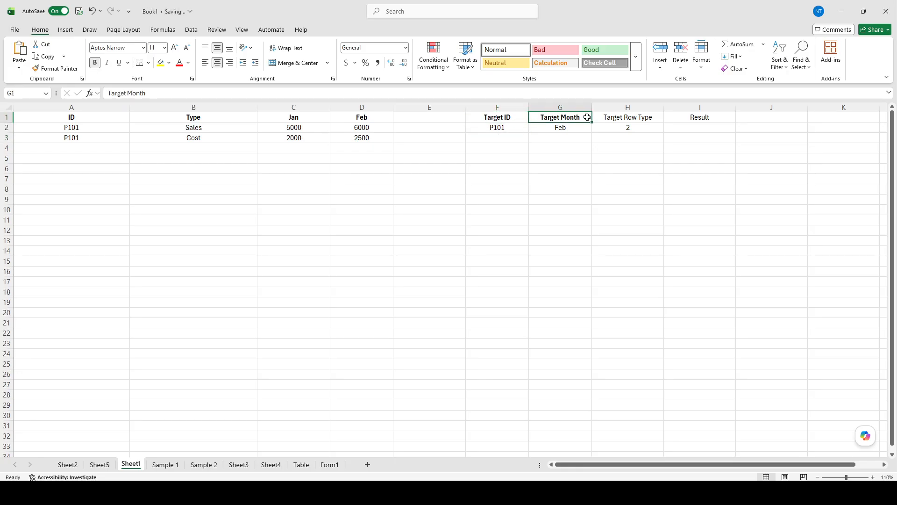
pyautogui.click(619, 117)
pyautogui.hotkey('ctrl', 'b')
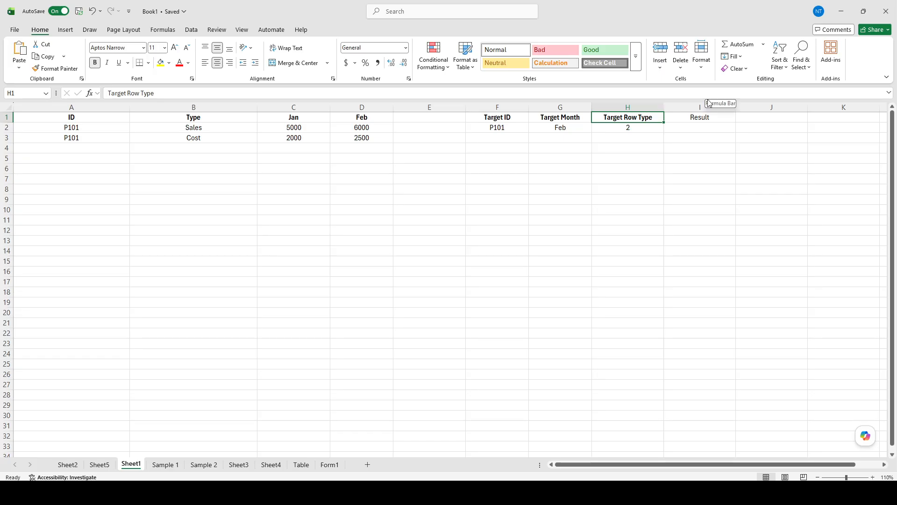
pyautogui.click(704, 128)
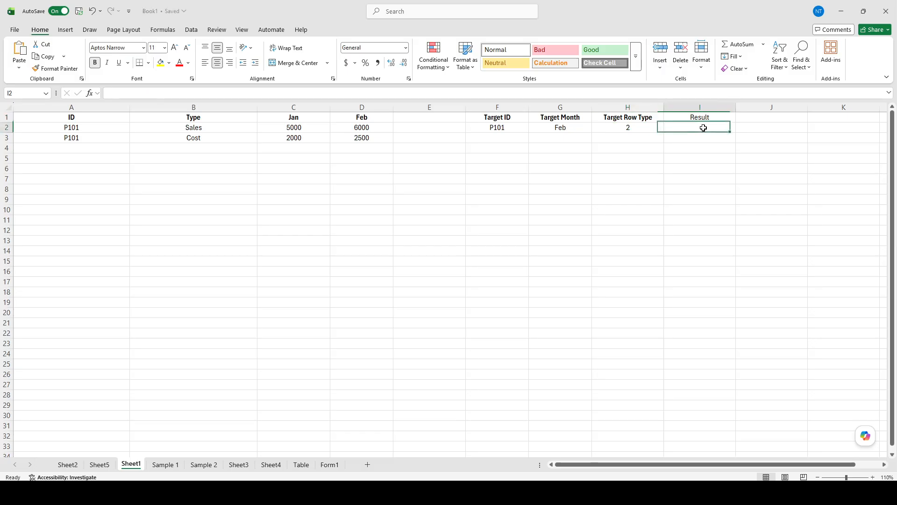
pyautogui.click(711, 118)
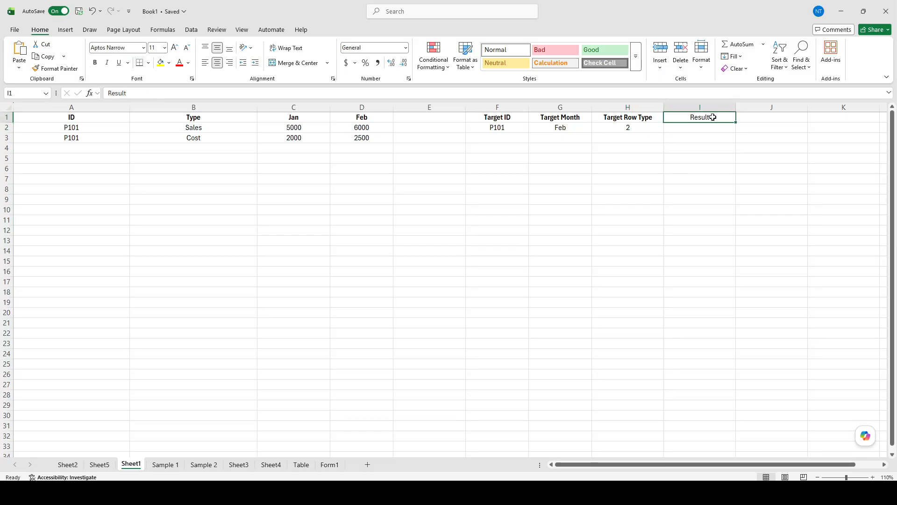
pyautogui.click(706, 129)
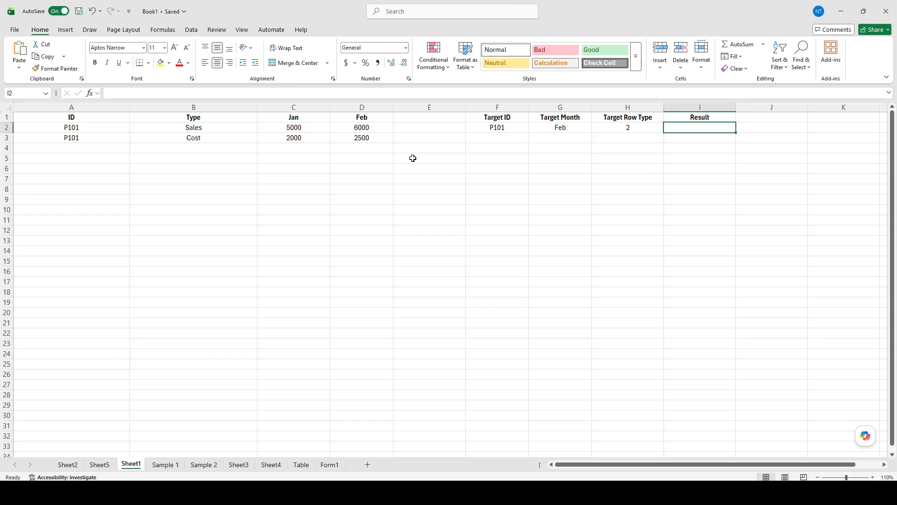
# Review the Result column and the lookup criteria in F2:H2.
pyautogui.click(704, 117)
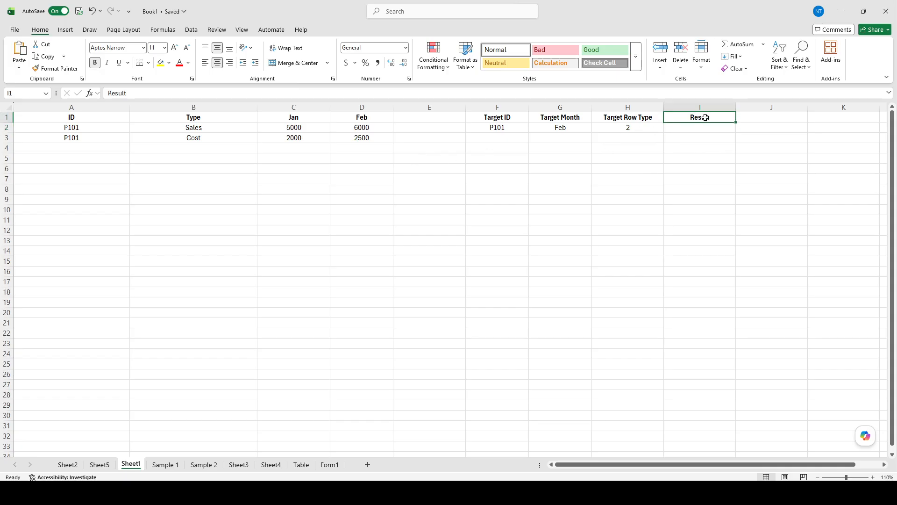
pyautogui.doubleClick(697, 131)
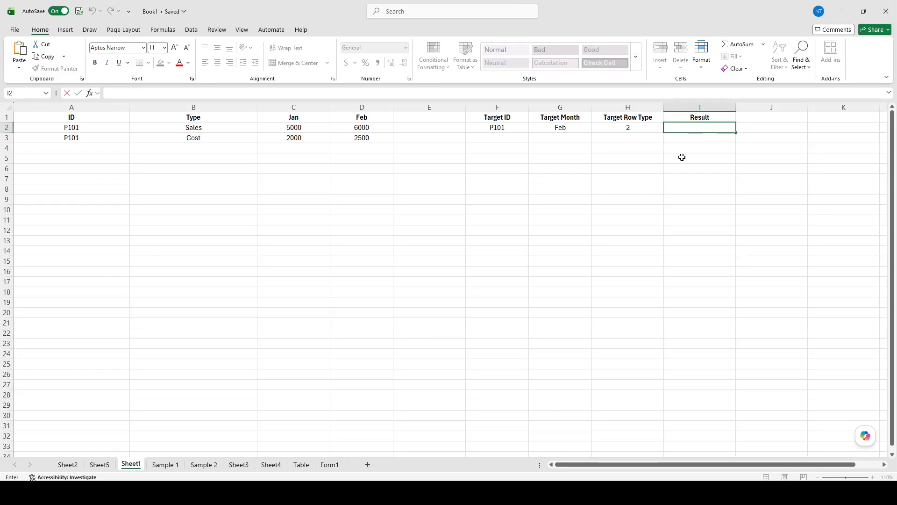
pyautogui.click(682, 157)
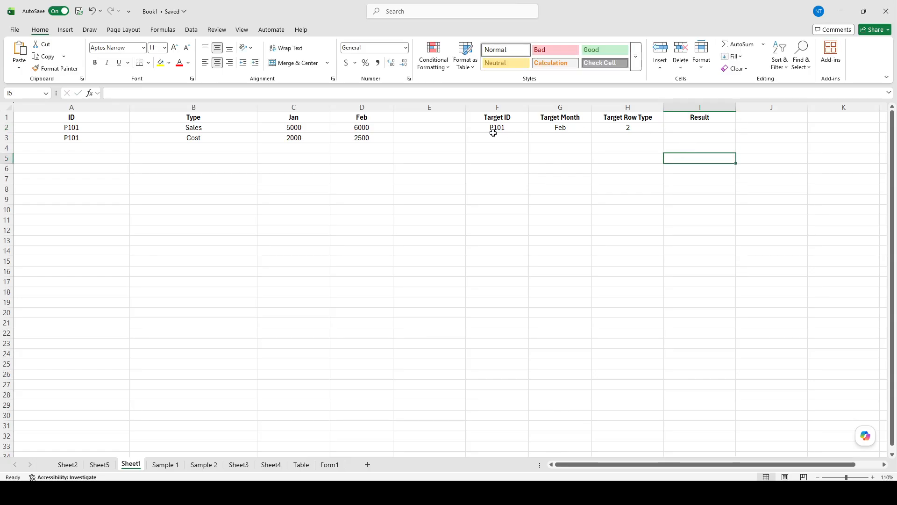
pyautogui.click(522, 127)
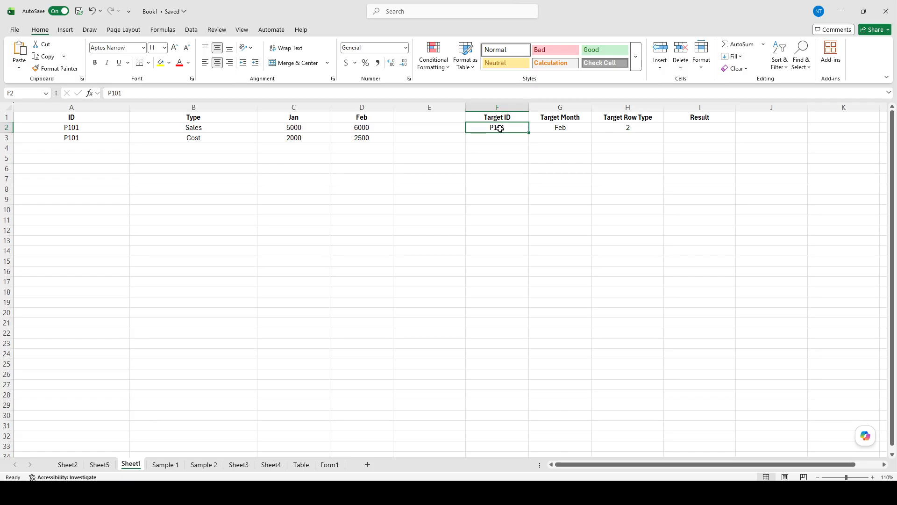
pyautogui.click(562, 128)
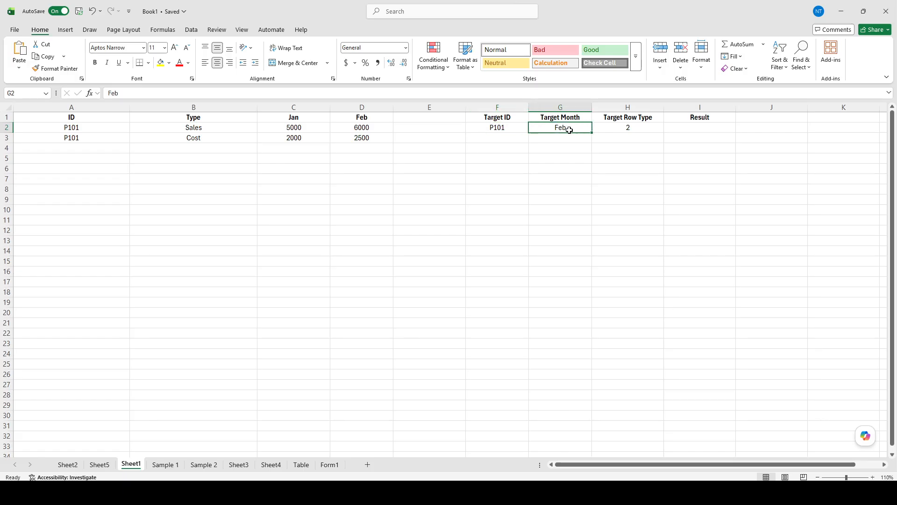
pyautogui.click(625, 130)
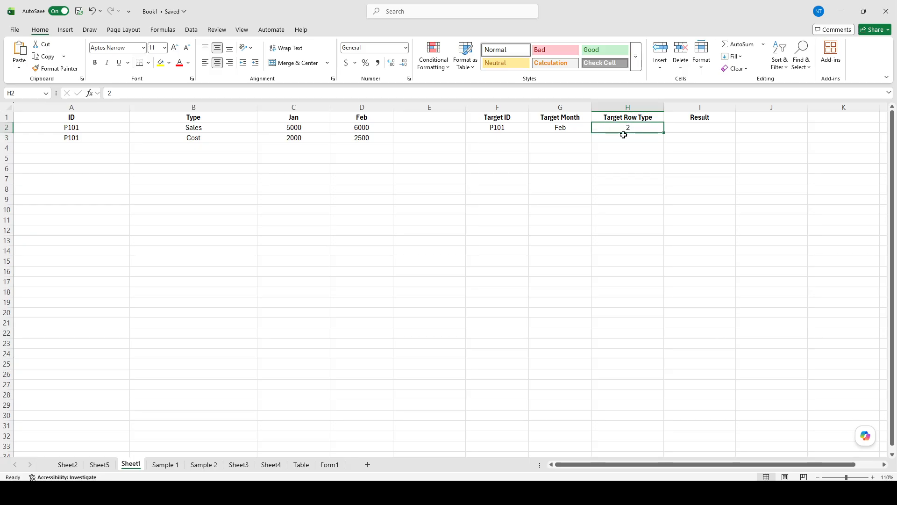
# Enter the formula =VLOOKUP(F2,A2:D3,MATCH(G2,A1:D1,0),FALSE) in the Result cell I2 and reselect that cell.
pyautogui.click(700, 131)
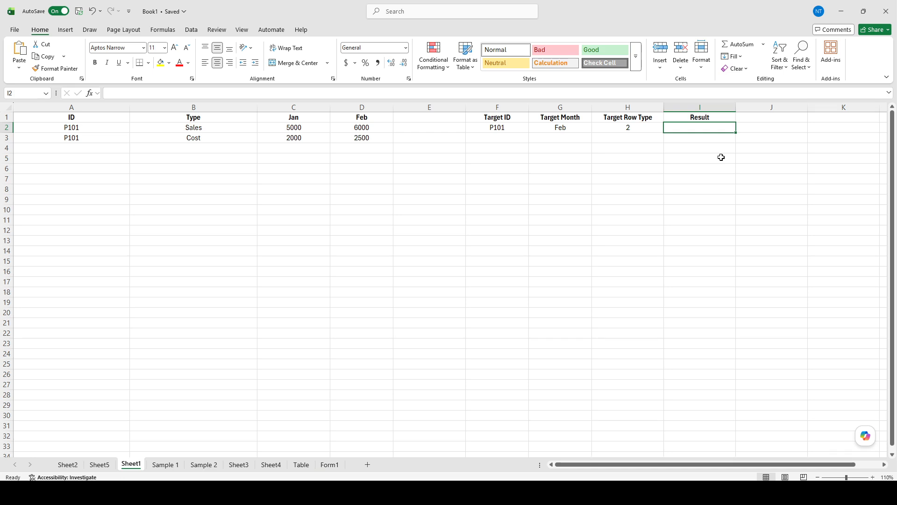
pyautogui.doubleClick(701, 126)
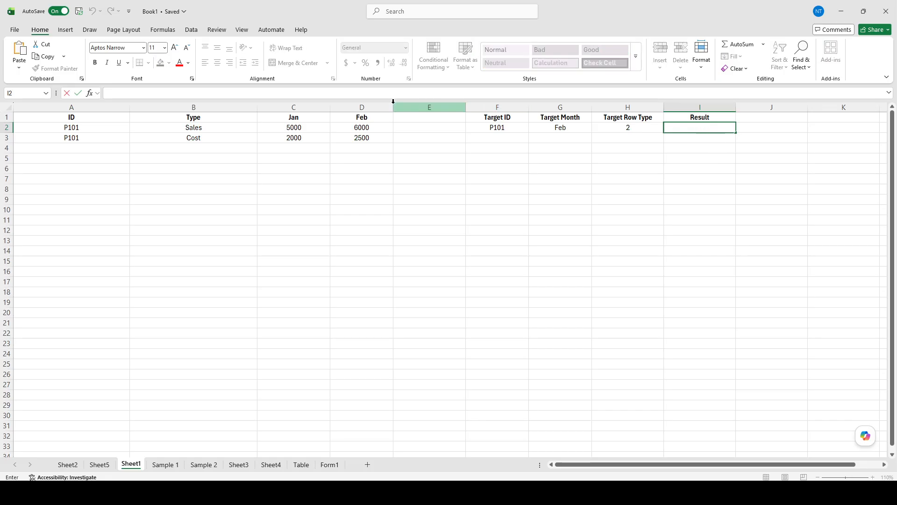
pyautogui.click(303, 93)
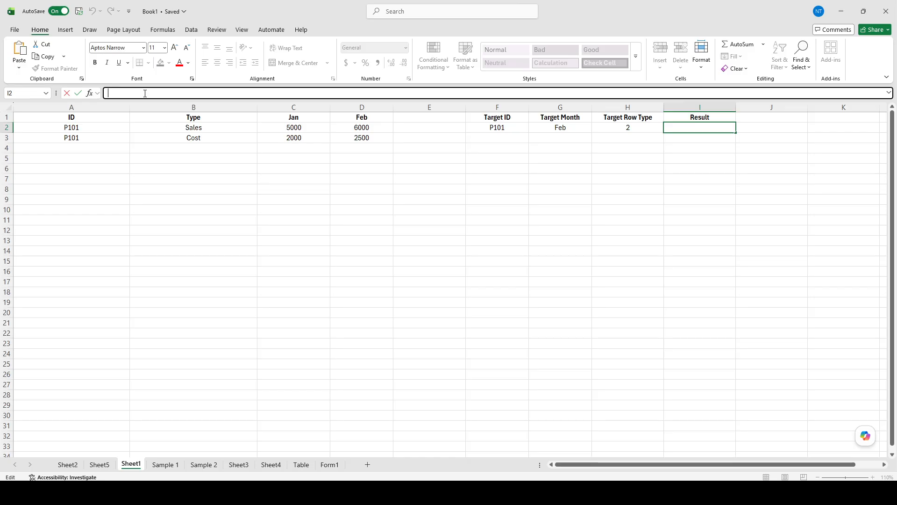
pyautogui.write('=VLOOKUP(F2,A2:D3,MATCH(G2,A1:D1,0),FALSE)')
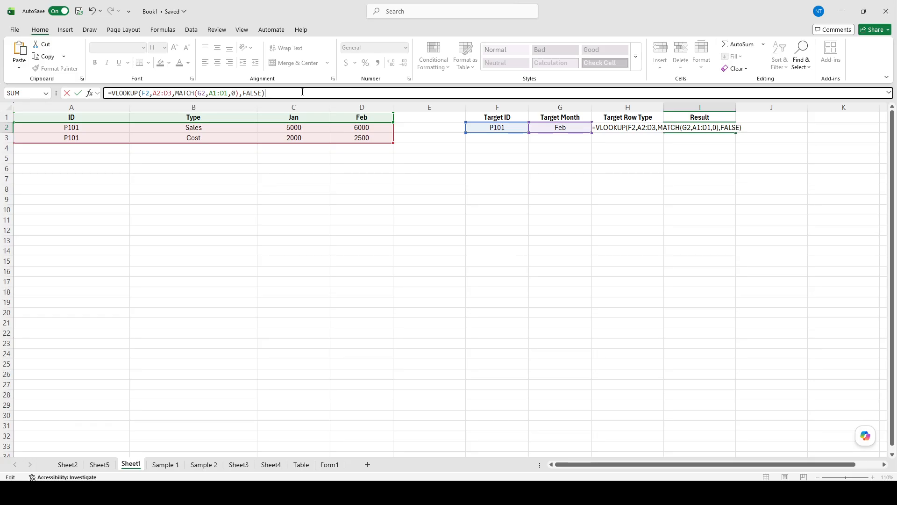
pyautogui.press('Return')
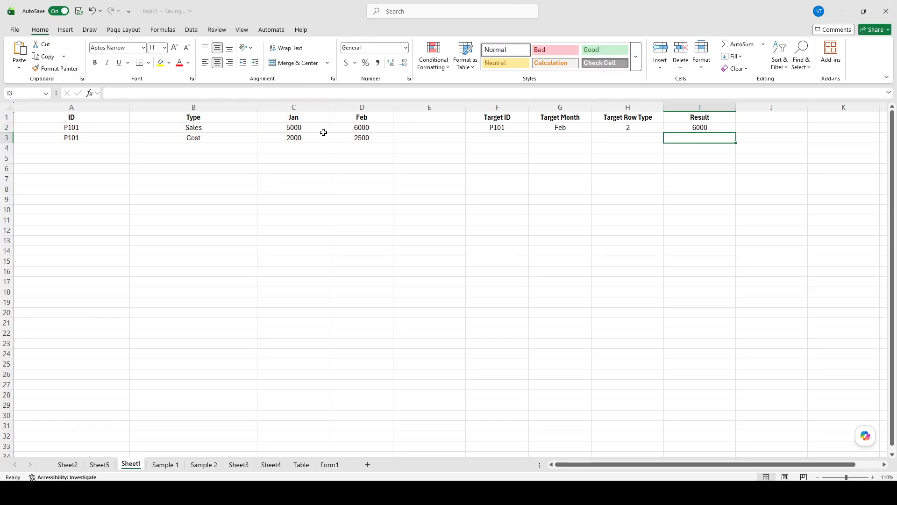
pyautogui.click(553, 178)
pyautogui.click(690, 131)
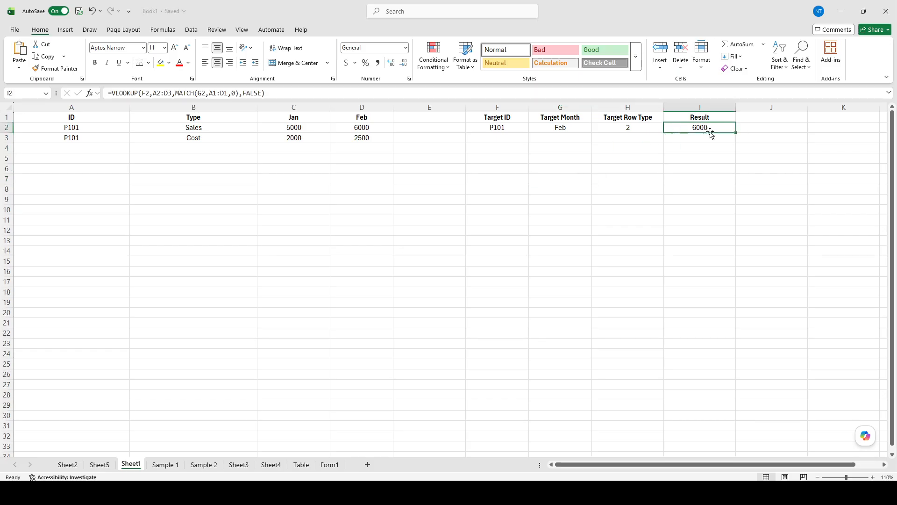